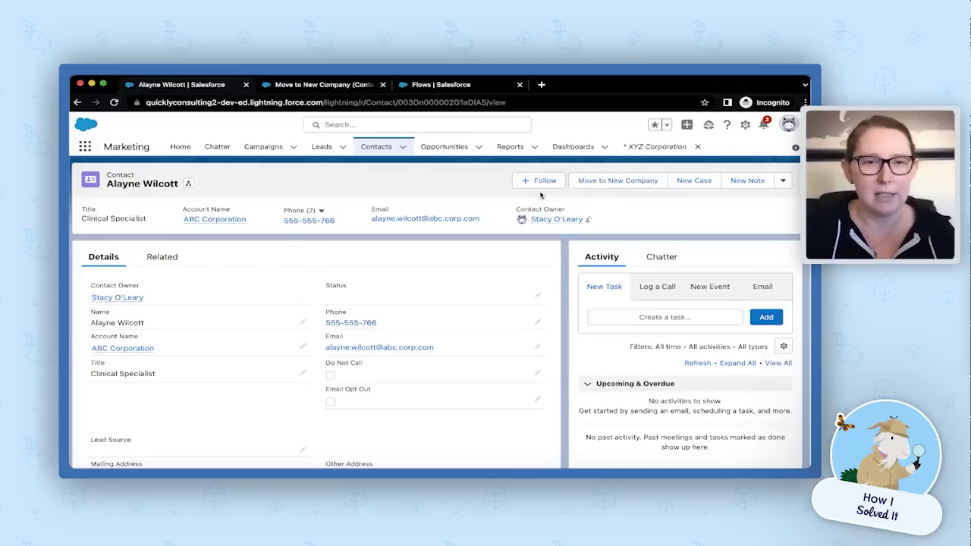
Move the contact to XYZ Corporation with the contact's new email address and submit the form.
{"action": "left_click", "coordinate": [609, 186]}
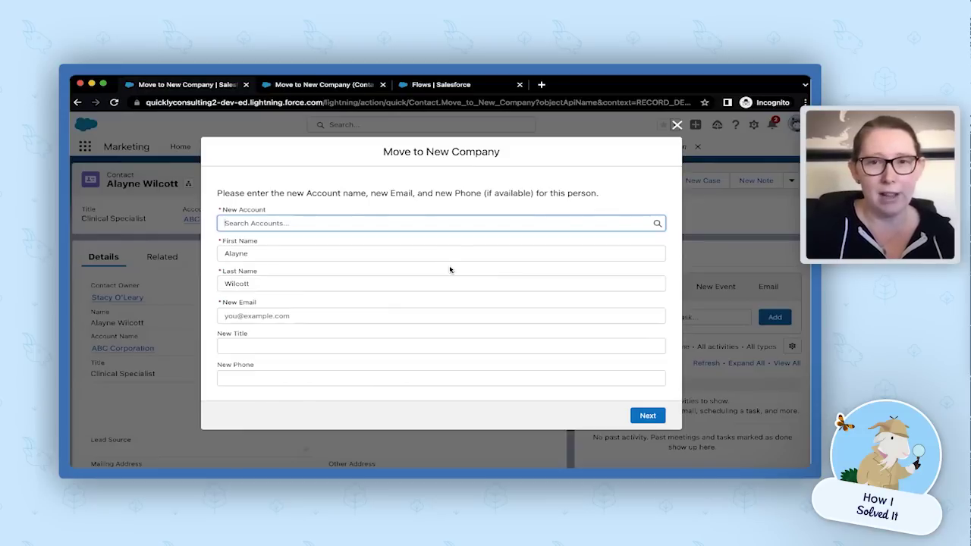
{"action": "type", "text": "xy"}
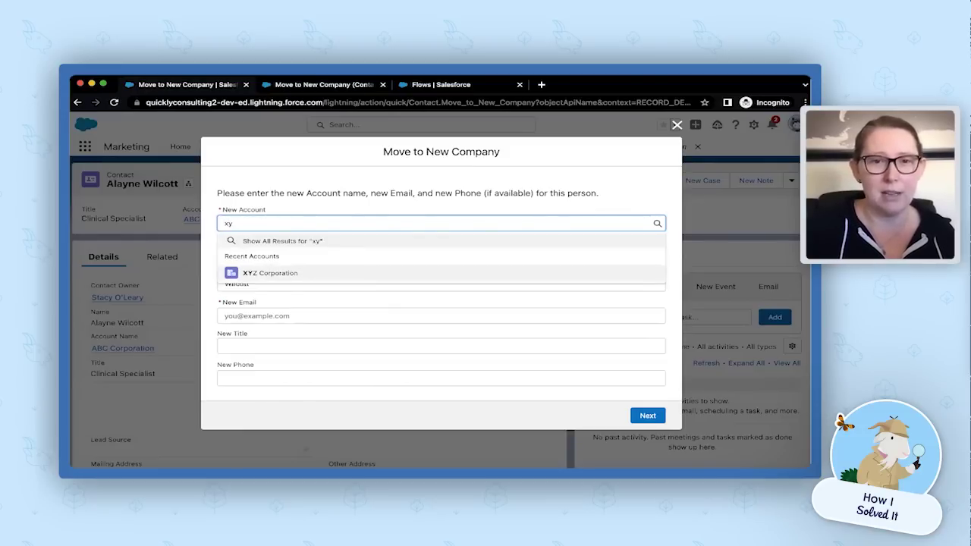
{"action": "left_click", "coordinate": [385, 278]}
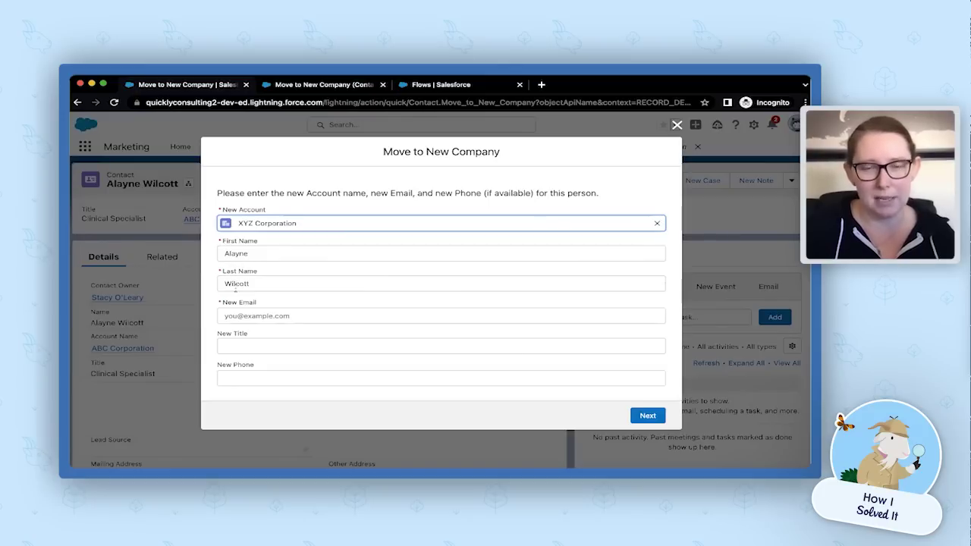
{"action": "left_click", "coordinate": [237, 319]}
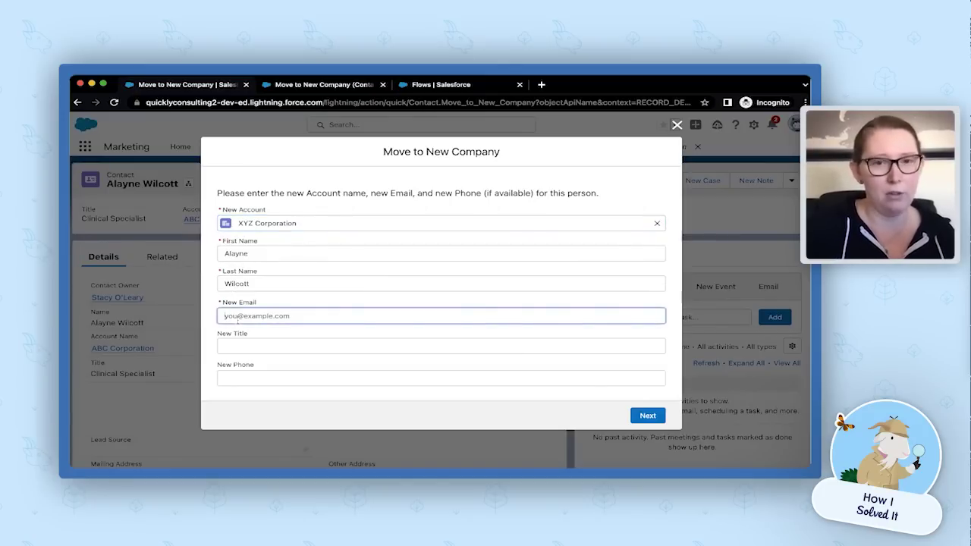
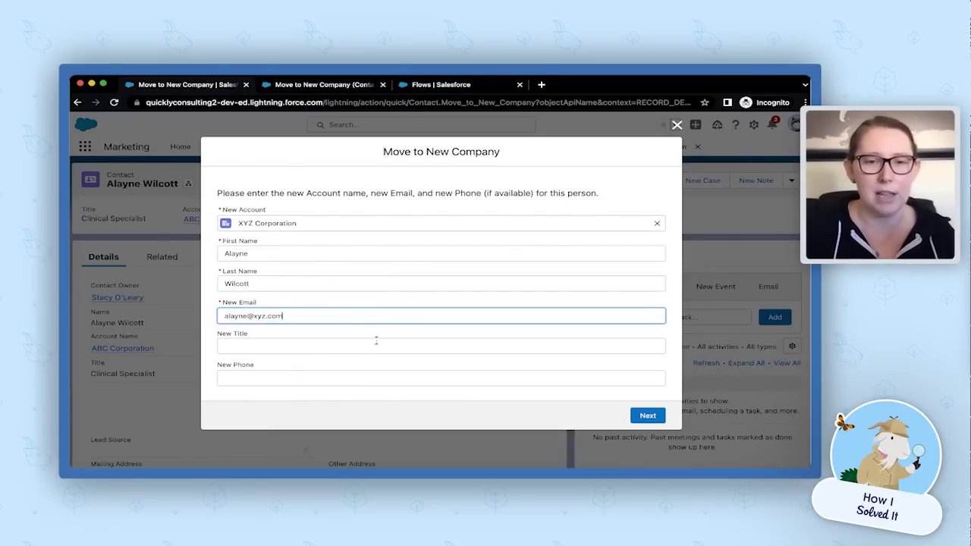
{"action": "left_click", "coordinate": [652, 420]}
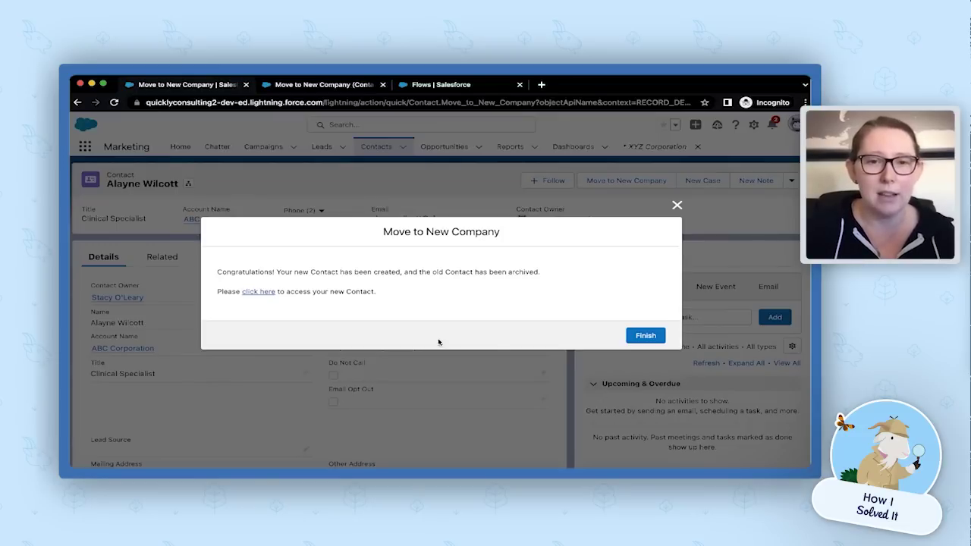
Open the new XYZ Corporation contact in a separate tab, then return to the original tab.
{"action": "left_click", "coordinate": [259, 292]}
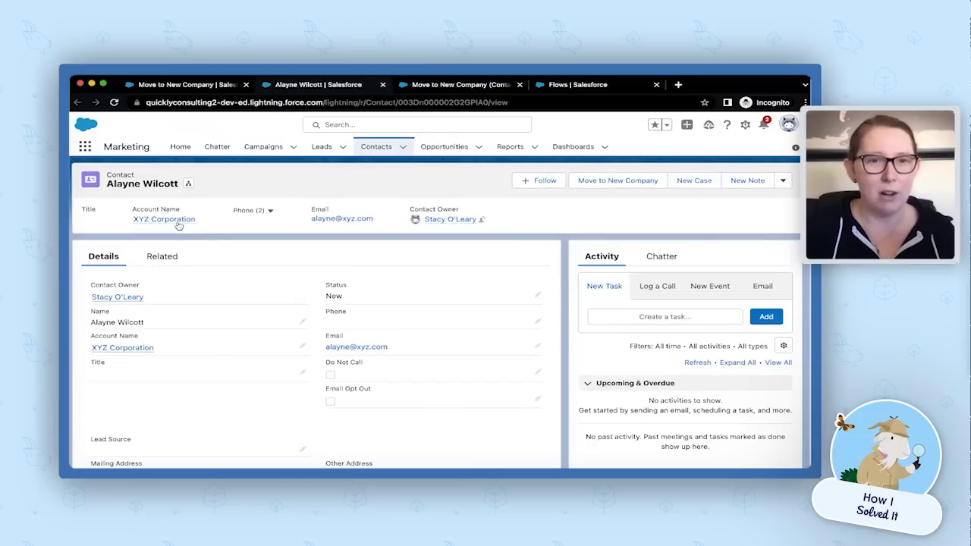
{"action": "mouse_move", "coordinate": [176, 222]}
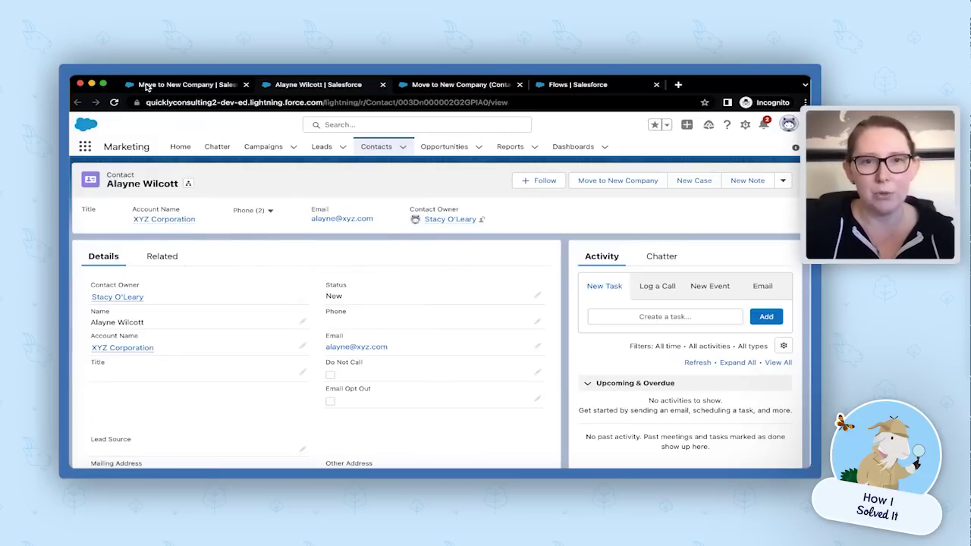
{"action": "left_click", "coordinate": [146, 86]}
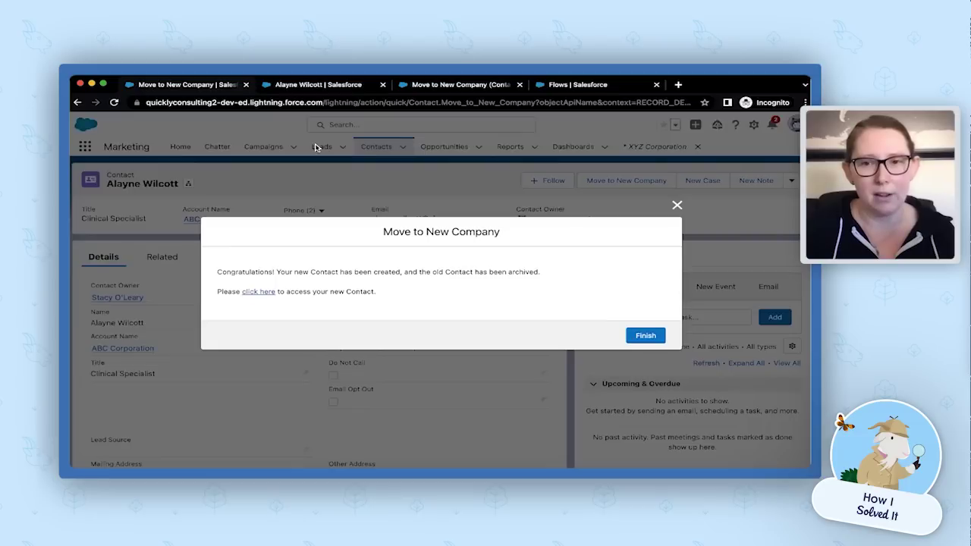
Finish the move and review the old contact's No Longer At Company status and opt-out checkboxes.
{"action": "left_click", "coordinate": [639, 338]}
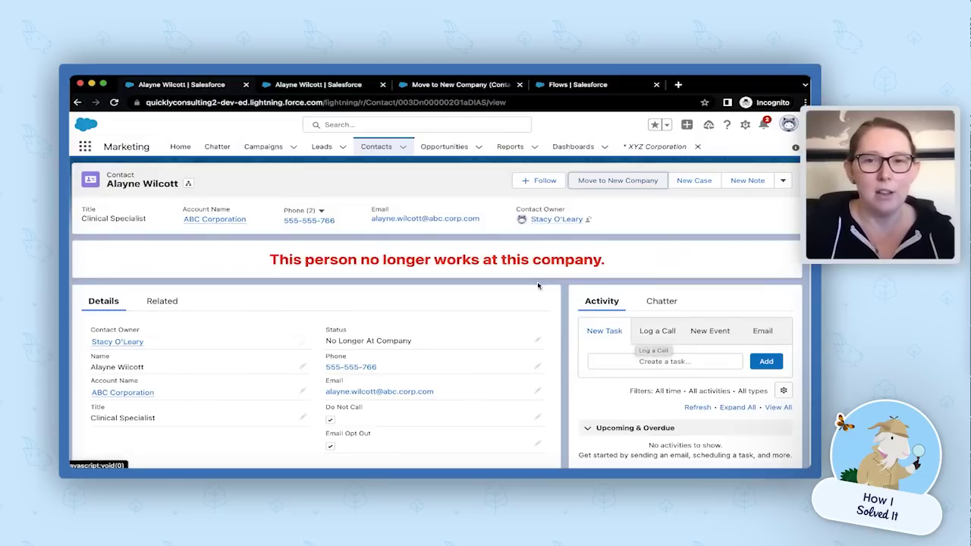
{"action": "scroll", "coordinate": [492, 273], "scroll_direction": "down", "scroll_amount": 2}
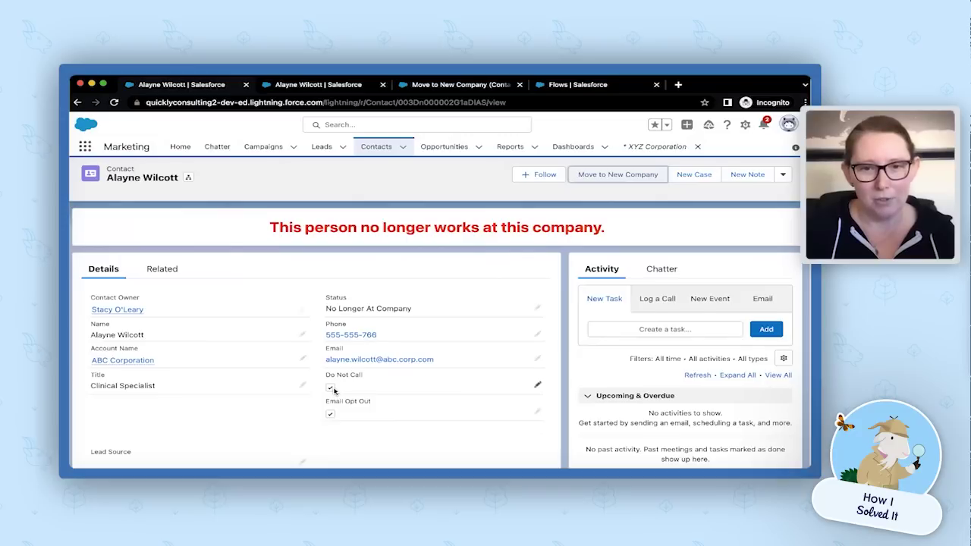
{"action": "scroll", "coordinate": [334, 391], "scroll_direction": "down", "scroll_amount": 1}
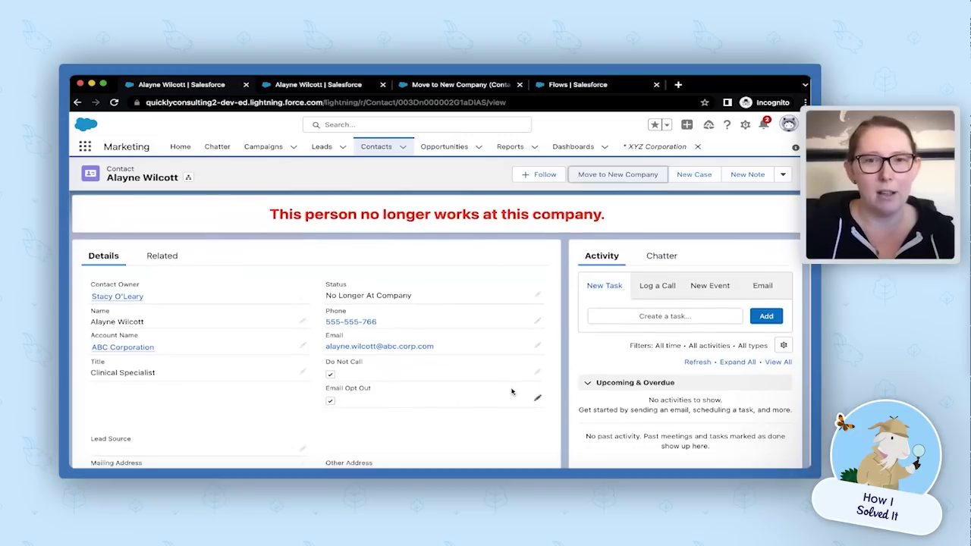
{"action": "scroll", "coordinate": [306, 275], "scroll_direction": "up", "scroll_amount": 1}
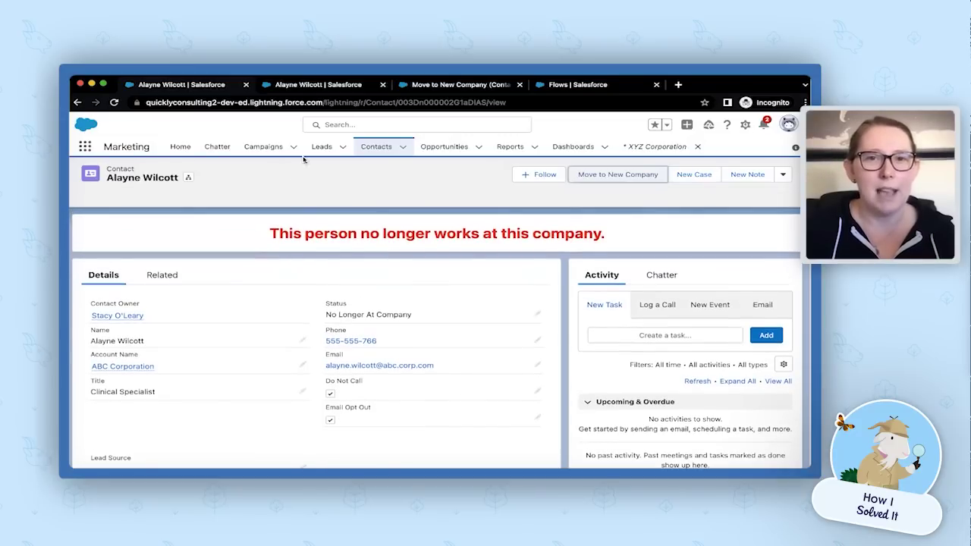
{"action": "left_click", "coordinate": [325, 87]}
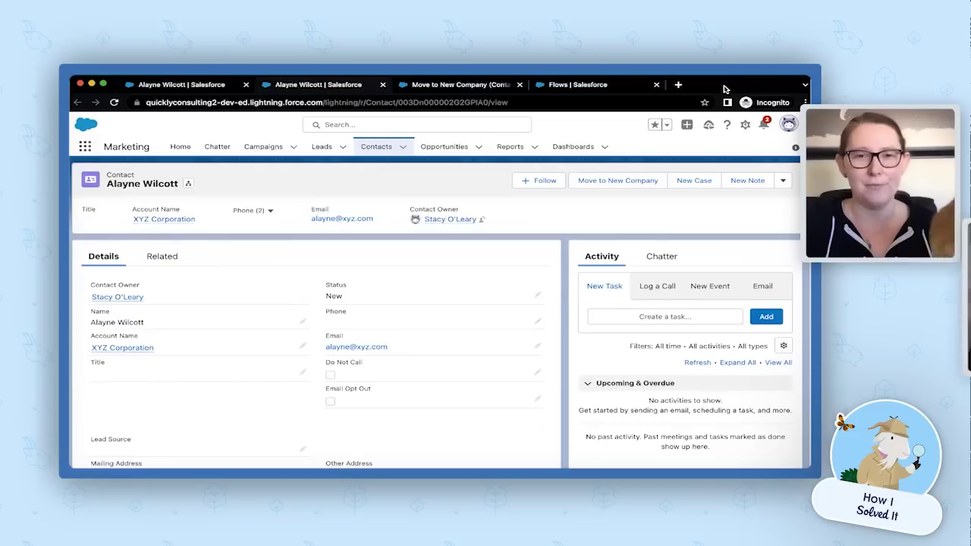
{"action": "scroll", "coordinate": [724, 90], "scroll_direction": "down", "scroll_amount": 2}
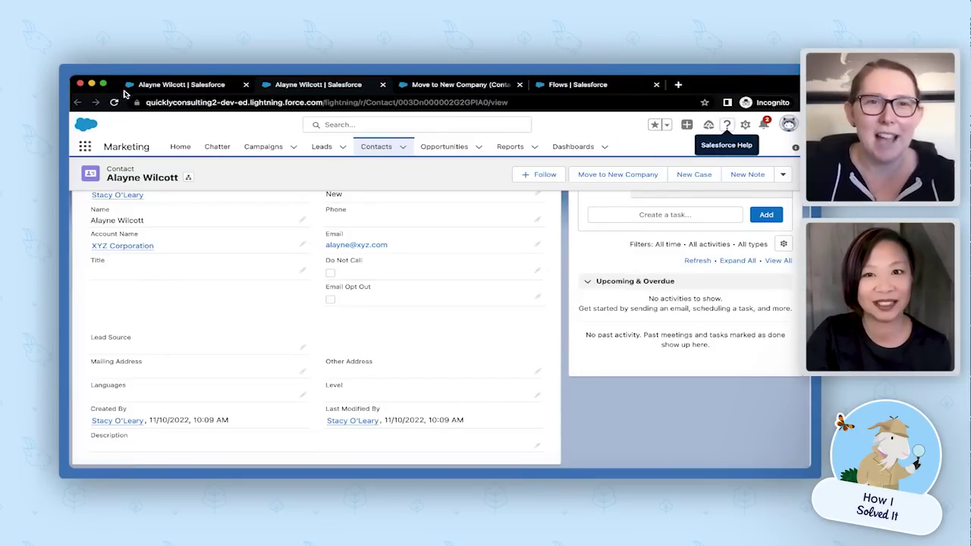
{"action": "left_click", "coordinate": [142, 85]}
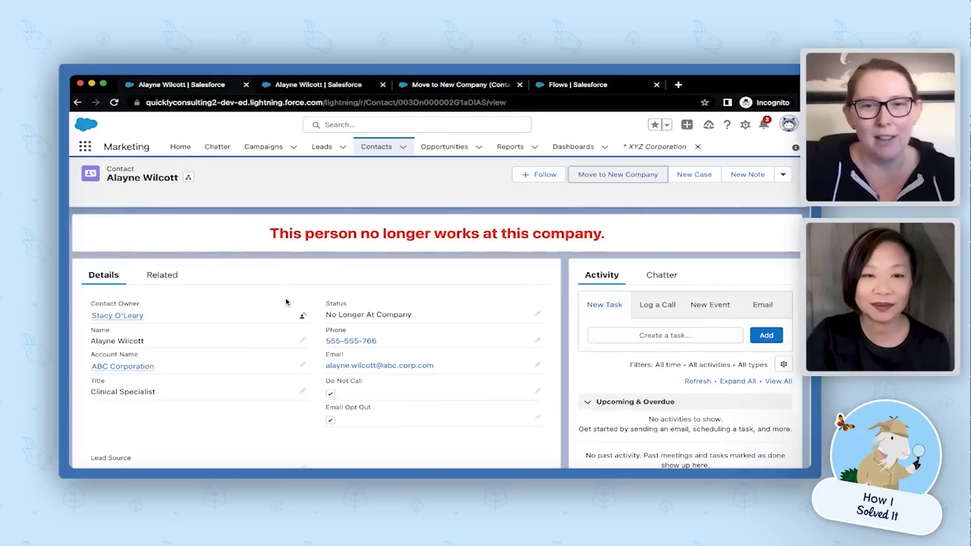
{"action": "scroll", "coordinate": [289, 305], "scroll_direction": "down", "scroll_amount": 2}
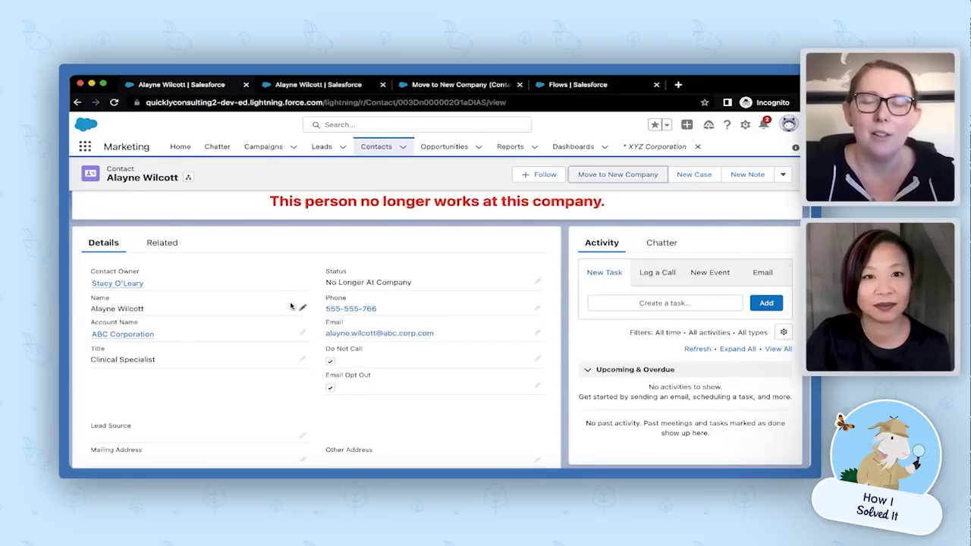
{"action": "scroll", "coordinate": [289, 307], "scroll_direction": "up", "scroll_amount": 2}
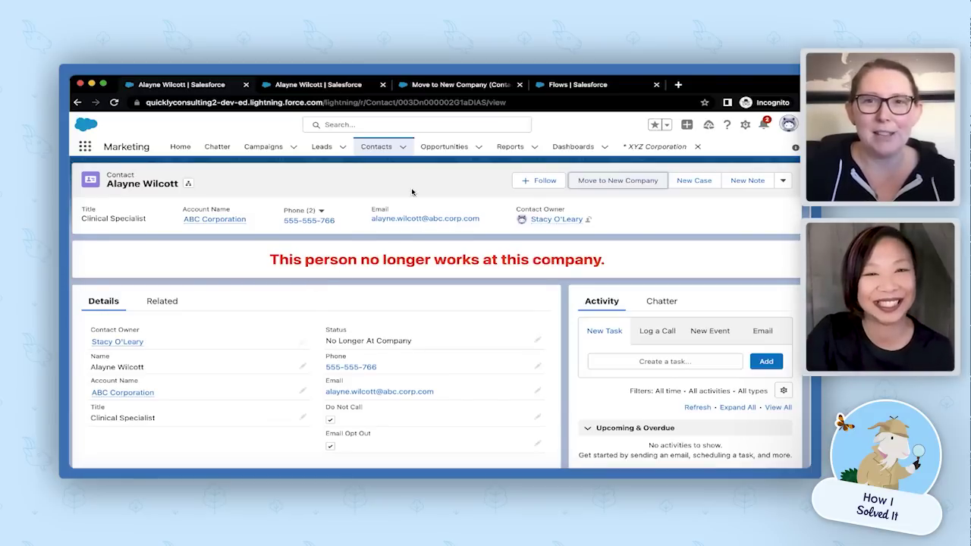
Open the Move to New Company (Contact) flow in Flow Builder and select Get Old Contact.
{"action": "left_click", "coordinate": [425, 85]}
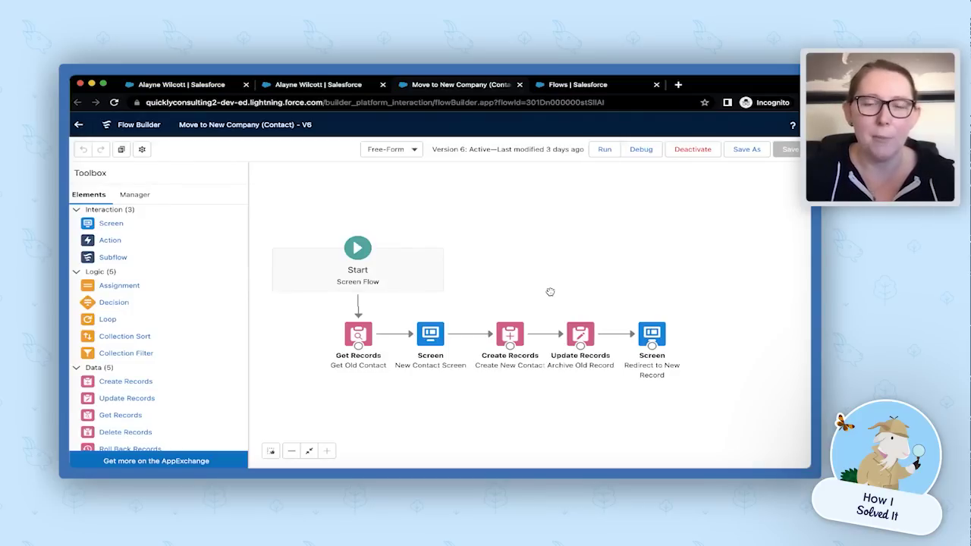
{"action": "scroll", "coordinate": [540, 258], "scroll_direction": "down", "scroll_amount": 2}
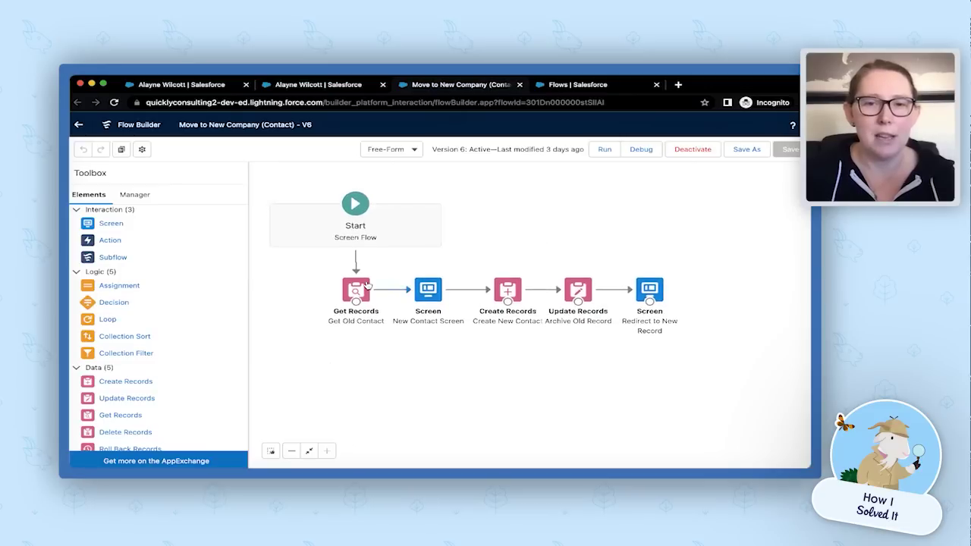
{"action": "left_click", "coordinate": [357, 290]}
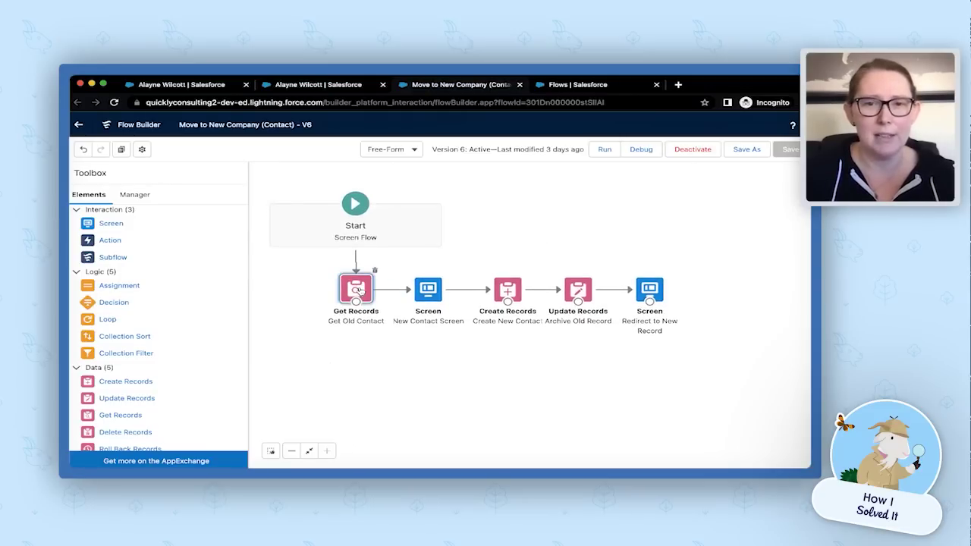
{"action": "double_click", "coordinate": [359, 292]}
{"action": "scroll", "coordinate": [517, 277], "scroll_direction": "down", "scroll_amount": 2}
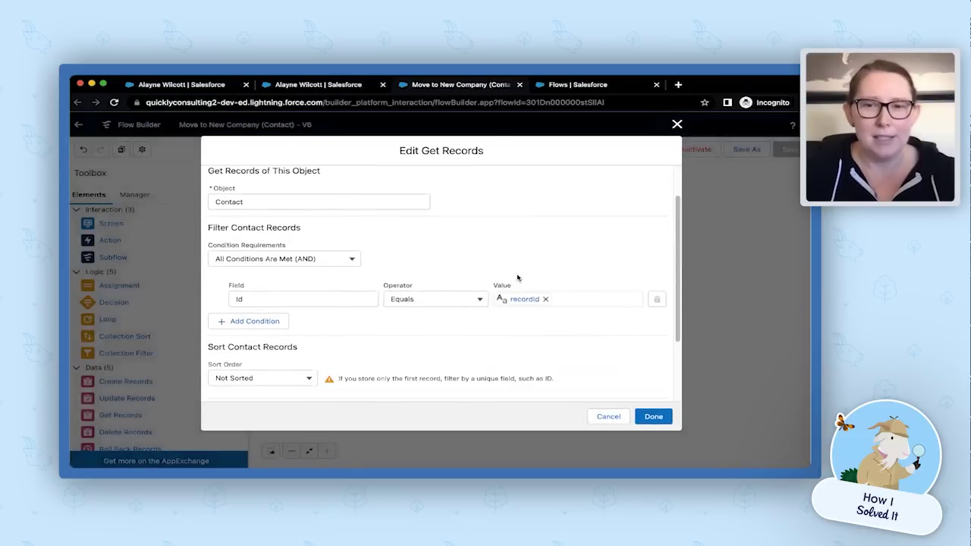
{"action": "scroll", "coordinate": [433, 289], "scroll_direction": "down", "scroll_amount": 1}
{"action": "scroll", "coordinate": [503, 293], "scroll_direction": "down", "scroll_amount": 1}
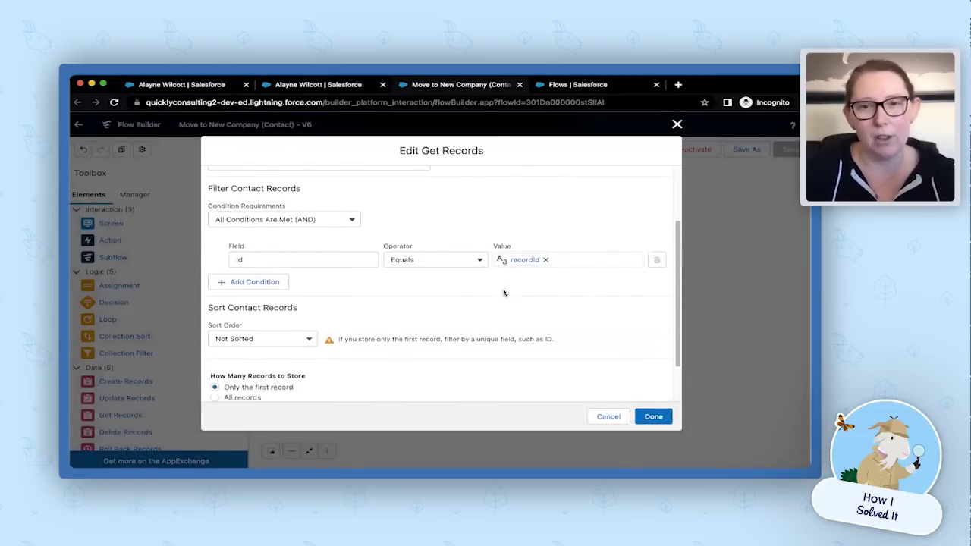
{"action": "scroll", "coordinate": [503, 292], "scroll_direction": "down", "scroll_amount": 2}
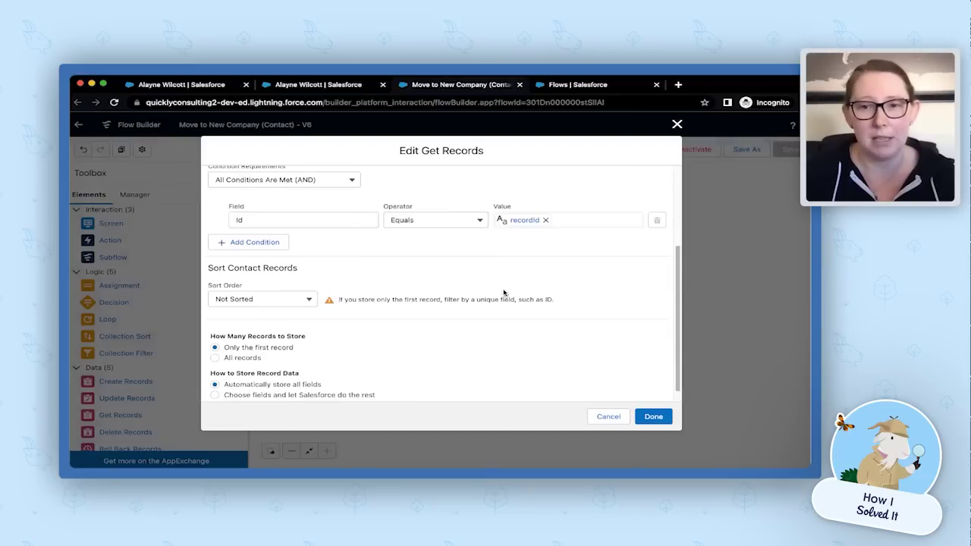
{"action": "scroll", "coordinate": [504, 292], "scroll_direction": "down", "scroll_amount": 1}
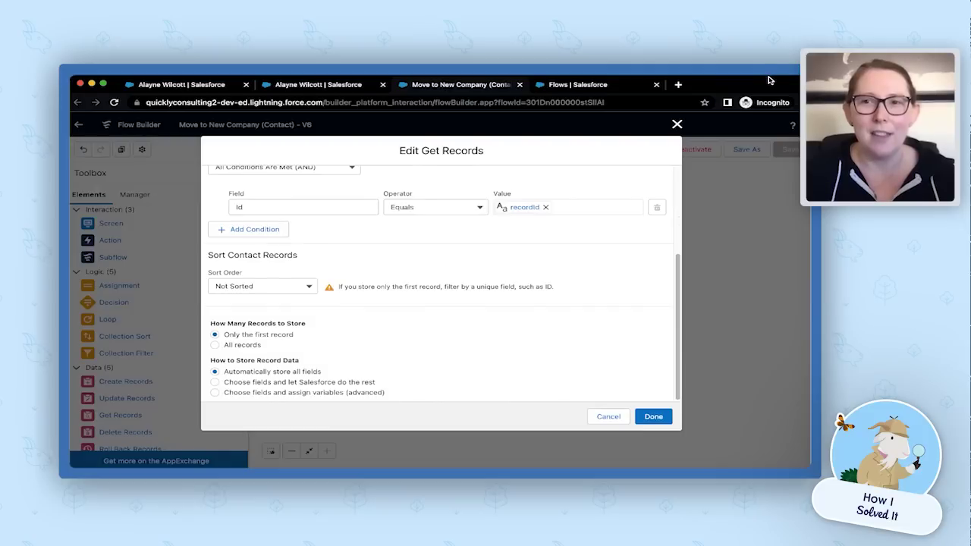
{"action": "left_click", "coordinate": [651, 416]}
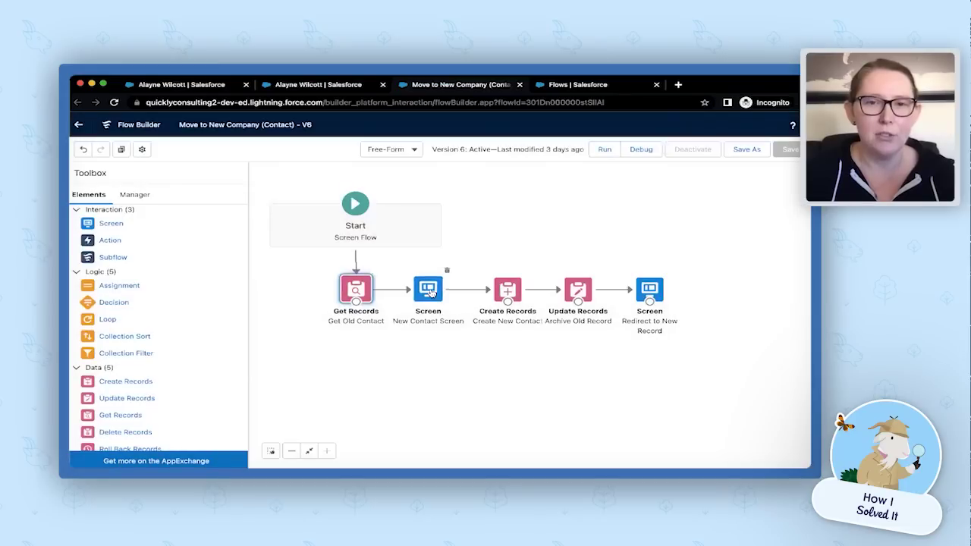
Open the New Contact Screen, scroll through its layout, and close it without changes.
{"action": "left_click", "coordinate": [429, 291]}
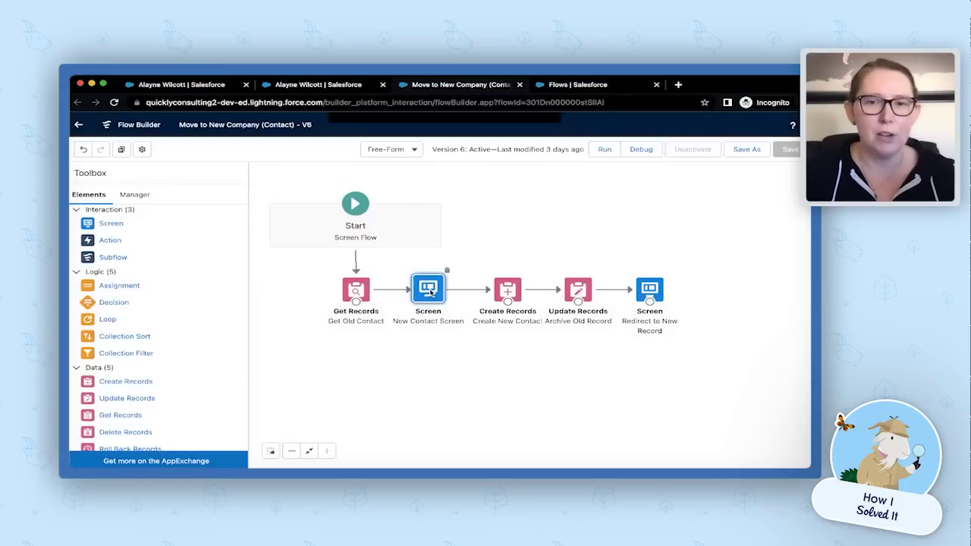
{"action": "double_click", "coordinate": [429, 291]}
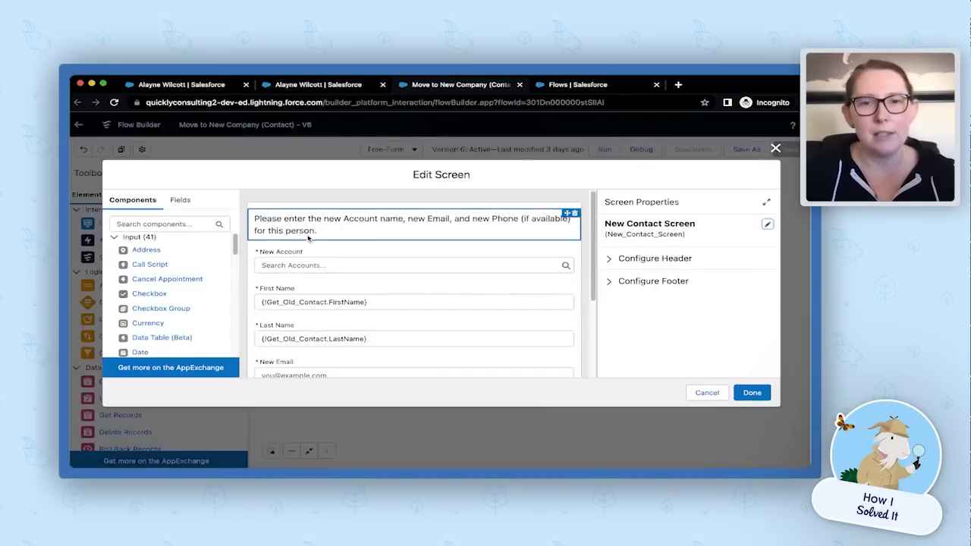
{"action": "scroll", "coordinate": [304, 334], "scroll_direction": "down", "scroll_amount": 1}
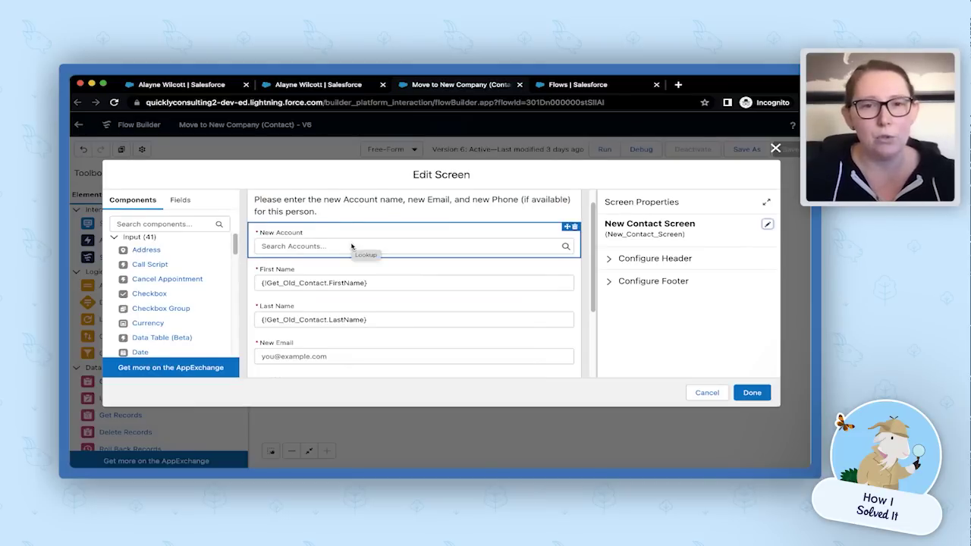
{"action": "scroll", "coordinate": [351, 245], "scroll_direction": "down", "scroll_amount": 2}
{"action": "scroll", "coordinate": [319, 244], "scroll_direction": "down", "scroll_amount": 1}
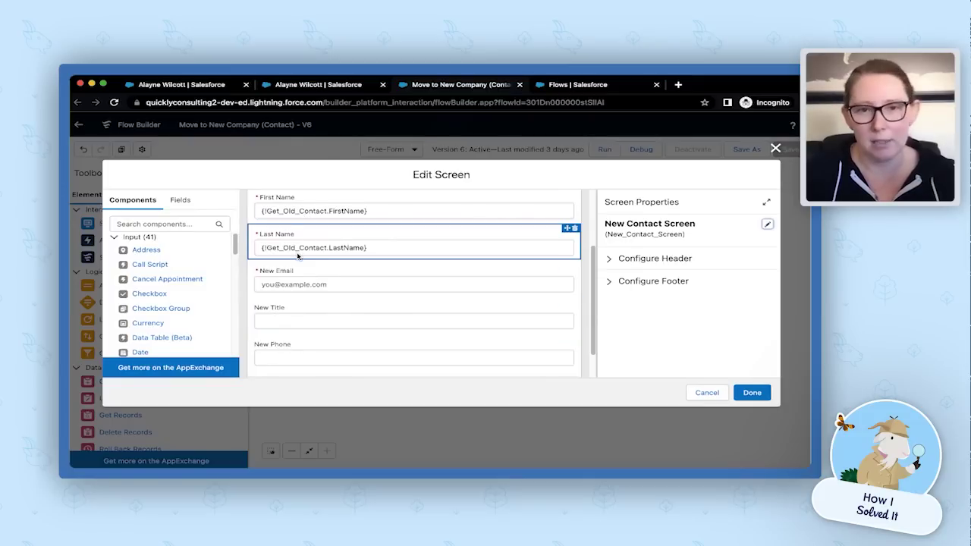
{"action": "scroll", "coordinate": [298, 256], "scroll_direction": "down", "scroll_amount": 1}
{"action": "scroll", "coordinate": [342, 317], "scroll_direction": "up", "scroll_amount": 1}
{"action": "scroll", "coordinate": [342, 317], "scroll_direction": "up", "scroll_amount": 1}
{"action": "scroll", "coordinate": [321, 310], "scroll_direction": "up", "scroll_amount": 2}
{"action": "scroll", "coordinate": [318, 314], "scroll_direction": "up", "scroll_amount": 1}
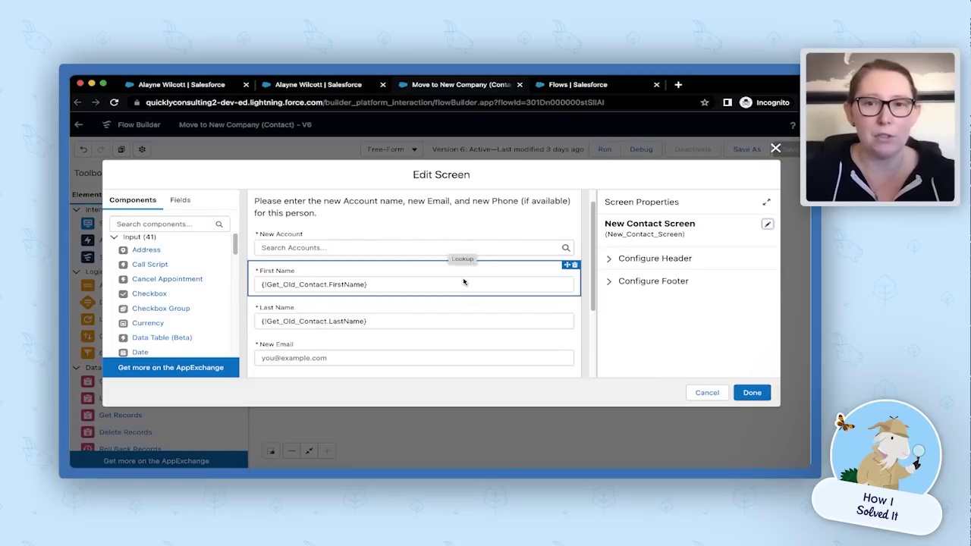
{"action": "left_click", "coordinate": [704, 395]}
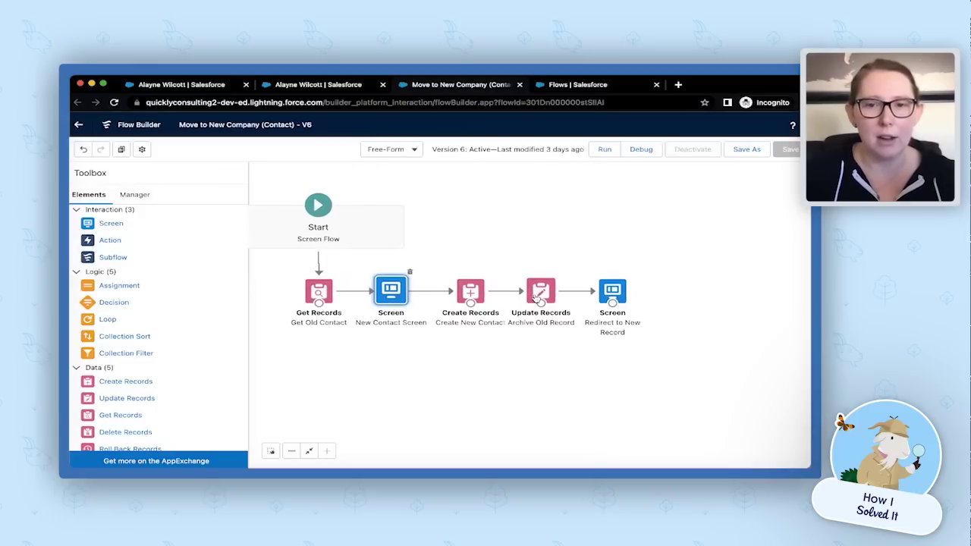
Open the Create New Contact element and scroll its field mappings down to Title.
{"action": "double_click", "coordinate": [470, 294]}
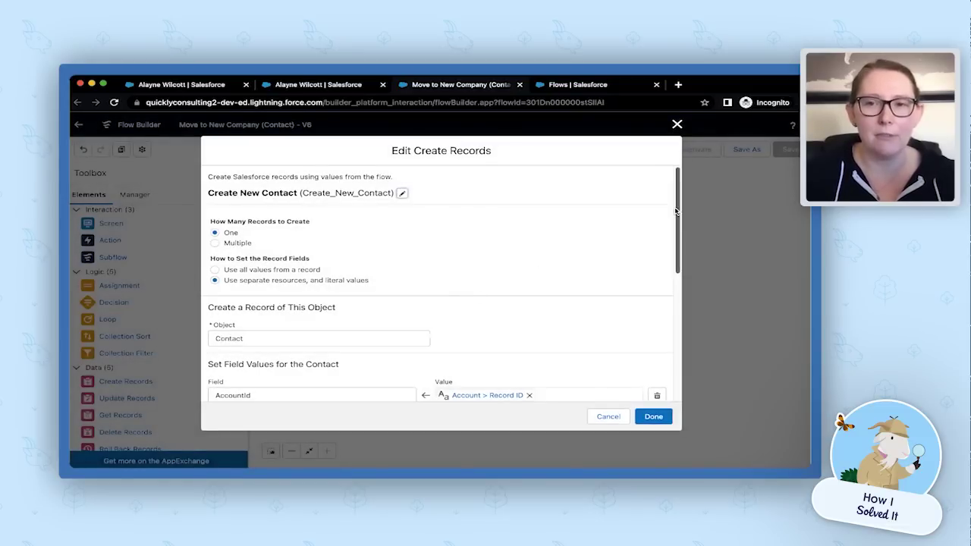
{"action": "left_click_drag", "start_coordinate": [677, 221], "coordinate": [689, 301]}
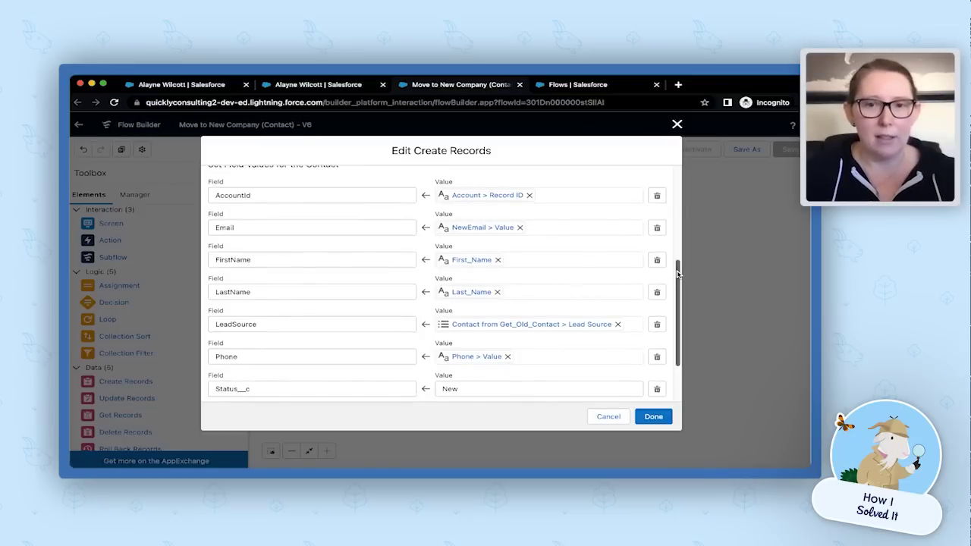
{"action": "left_click_drag", "start_coordinate": [678, 278], "coordinate": [683, 305]}
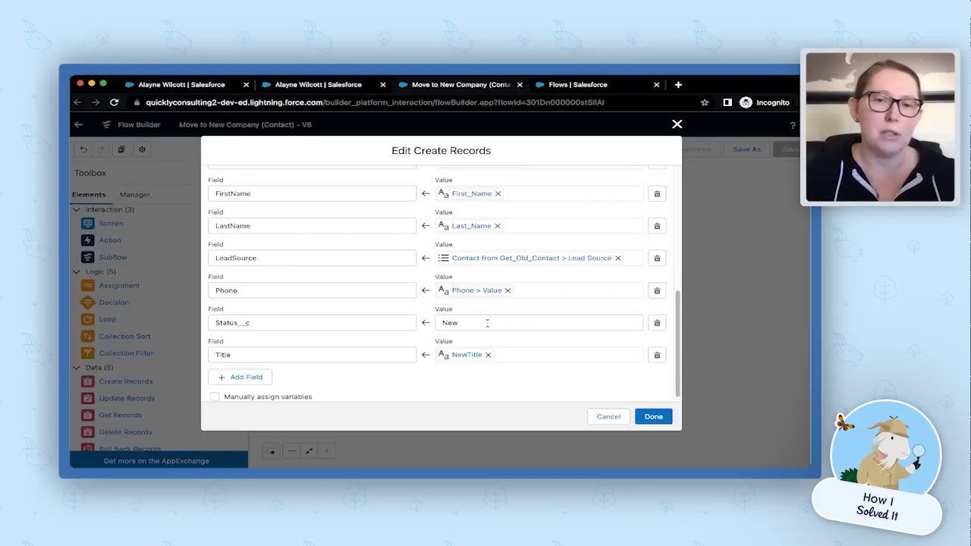
Cancel Create New Contact, review Archive Old Record's Set Field Values, then cancel it.
{"action": "left_click", "coordinate": [607, 417]}
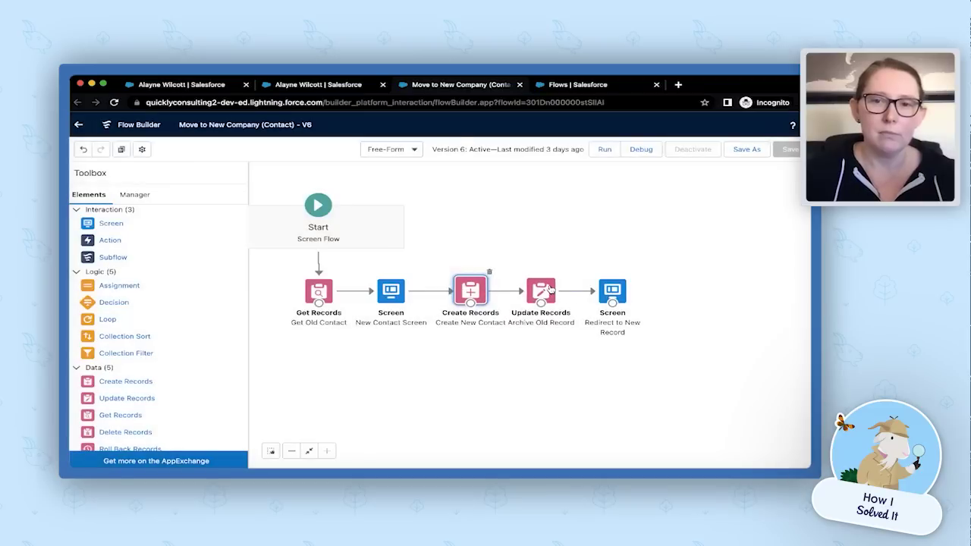
{"action": "left_click", "coordinate": [550, 290]}
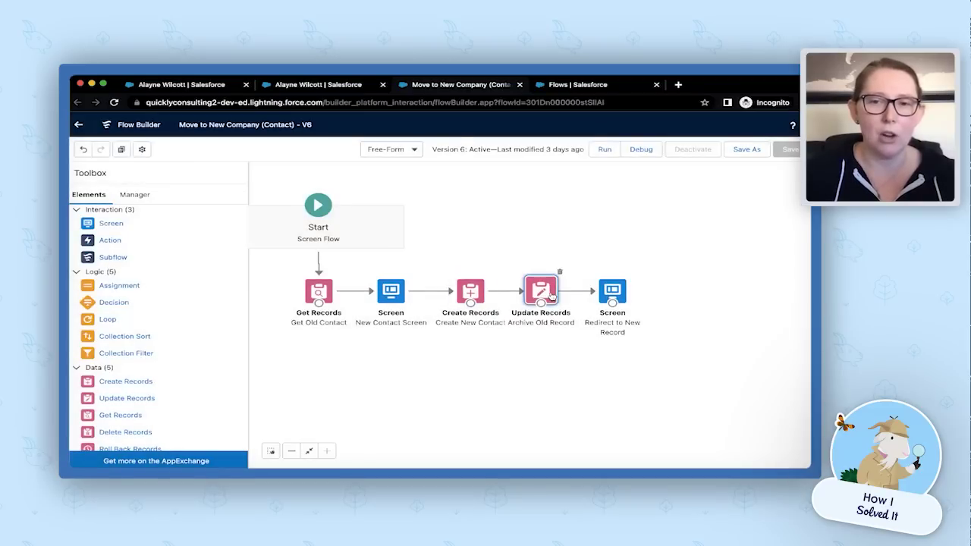
{"action": "double_click", "coordinate": [551, 297]}
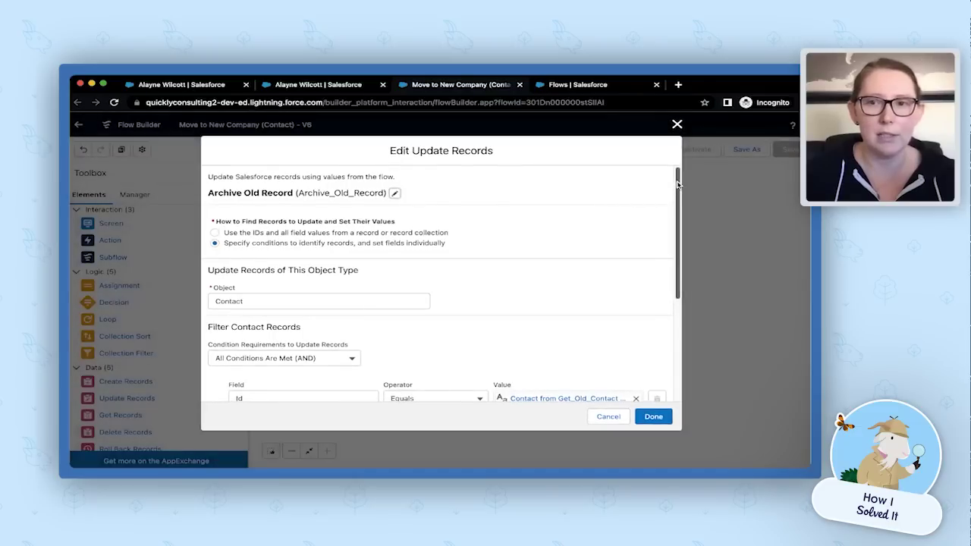
{"action": "scroll", "coordinate": [678, 220], "scroll_direction": "down", "scroll_amount": 3}
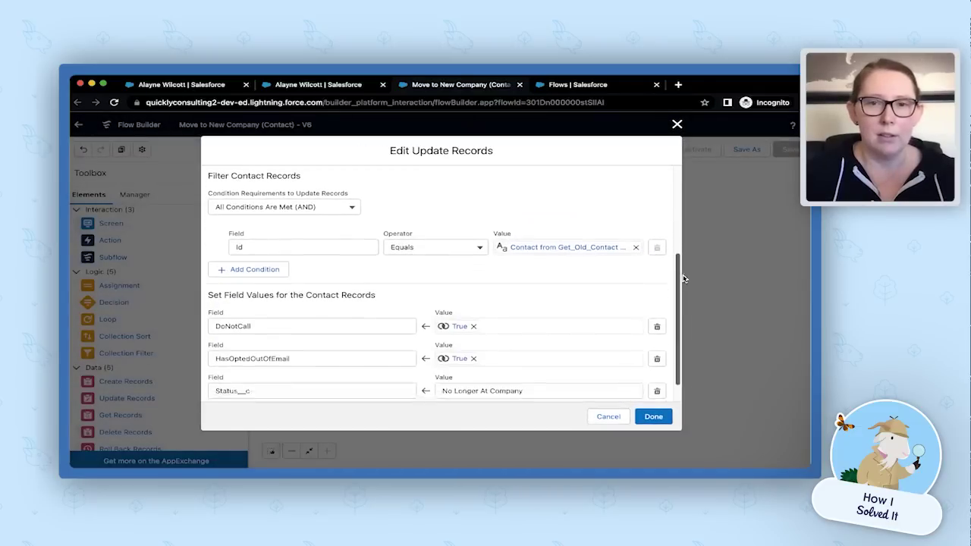
{"action": "scroll", "coordinate": [682, 282], "scroll_direction": "down", "scroll_amount": 1}
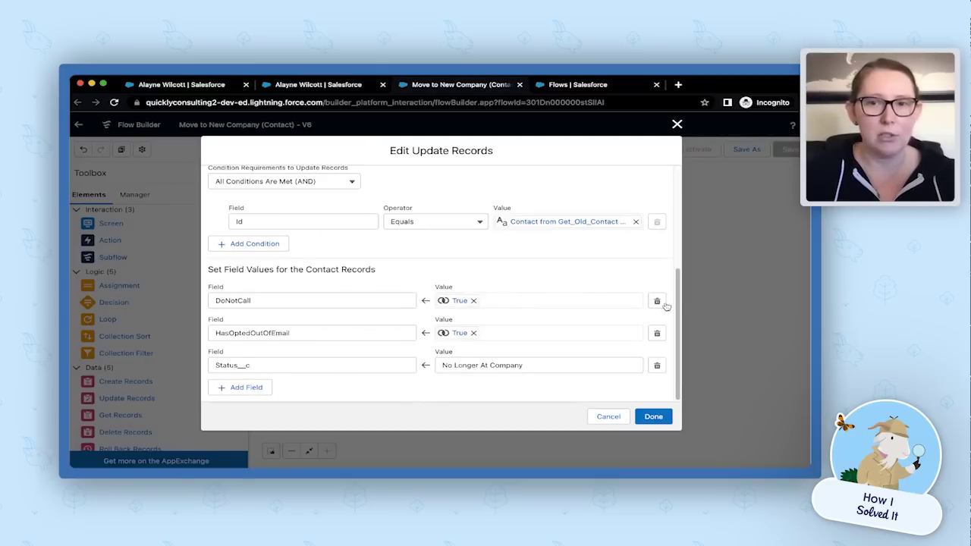
{"action": "left_click", "coordinate": [608, 416]}
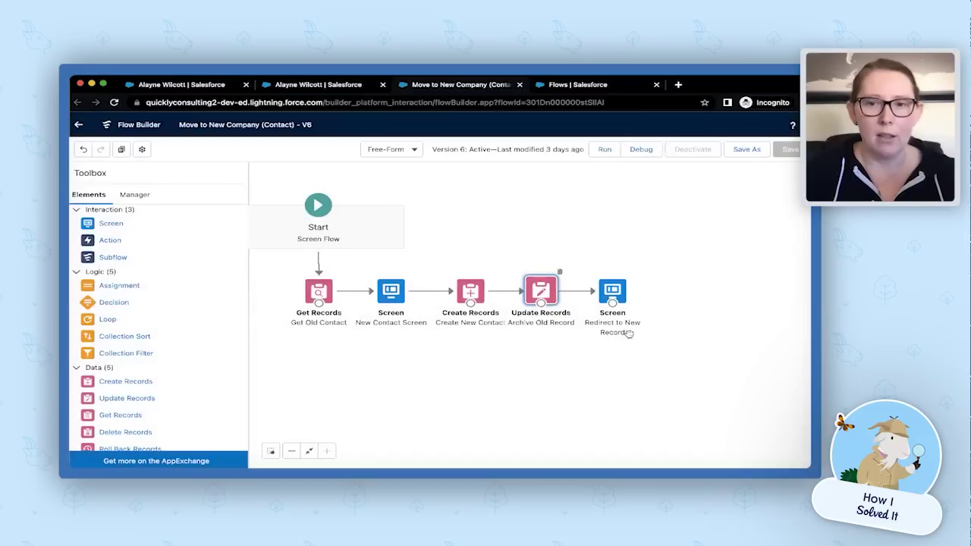
{"action": "left_click", "coordinate": [616, 292]}
{"action": "double_click", "coordinate": [623, 298]}
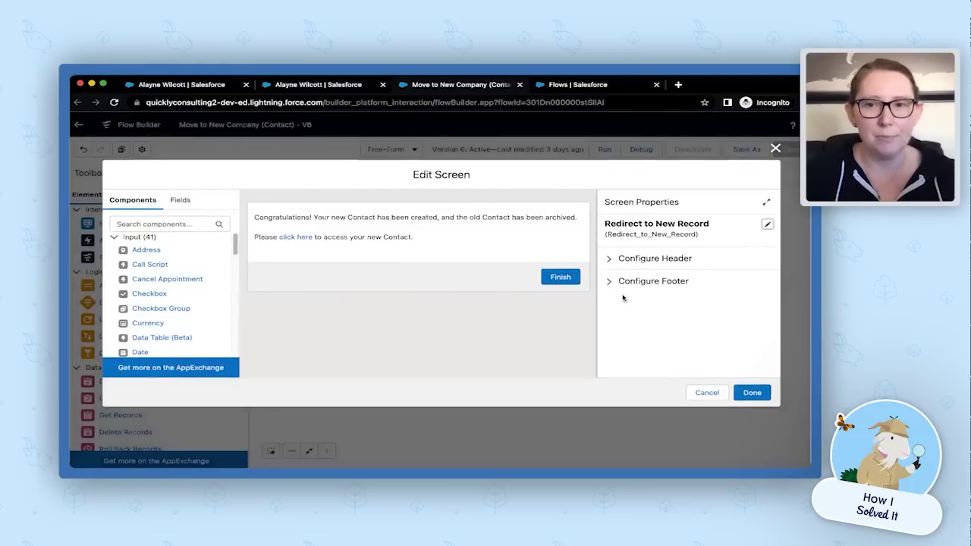
{"action": "left_click", "coordinate": [468, 227]}
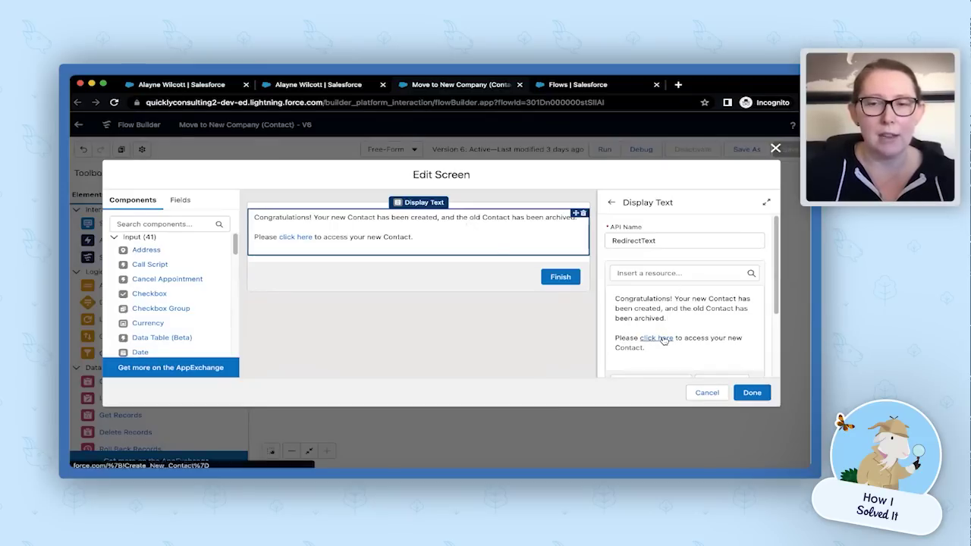
{"action": "left_click_drag", "start_coordinate": [775, 273], "coordinate": [774, 340]}
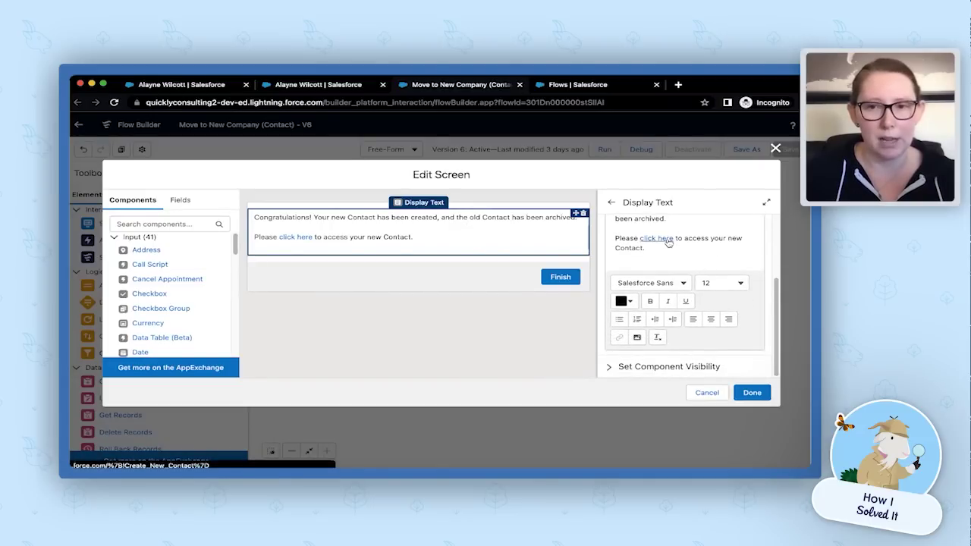
{"action": "key", "text": "Escape"}
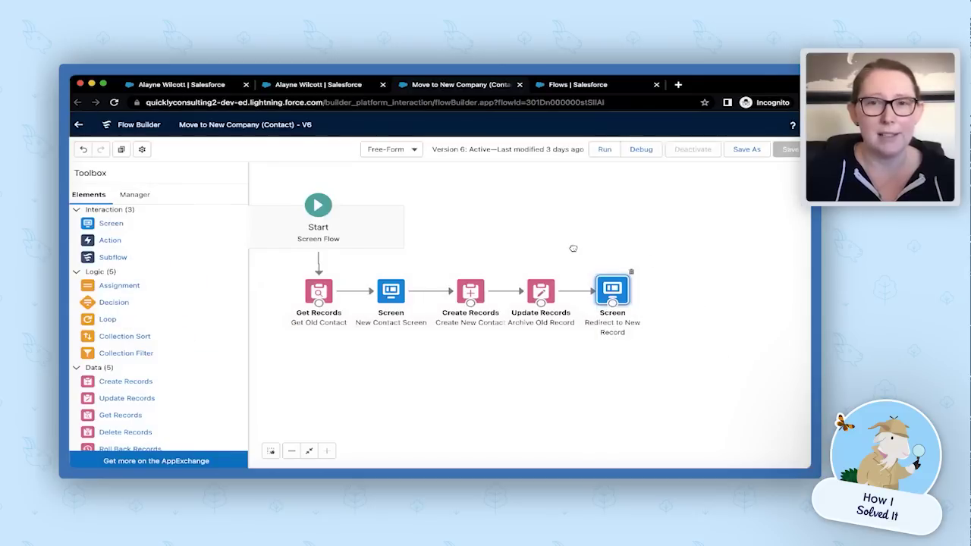
Pan the flow canvas and switch to the Contact Buttons, Links, and Actions page.
{"action": "left_click_drag", "start_coordinate": [572, 248], "coordinate": [649, 275]}
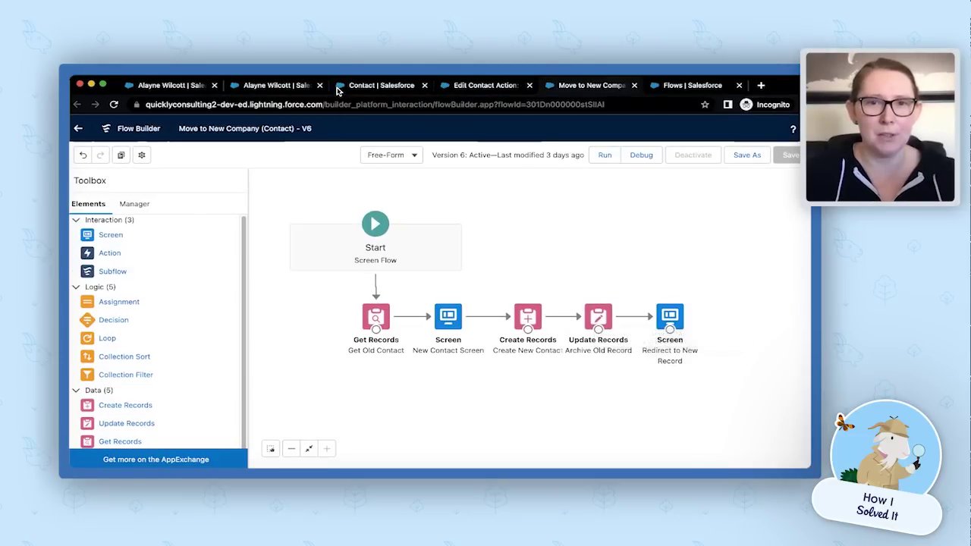
{"action": "left_click", "coordinate": [339, 88]}
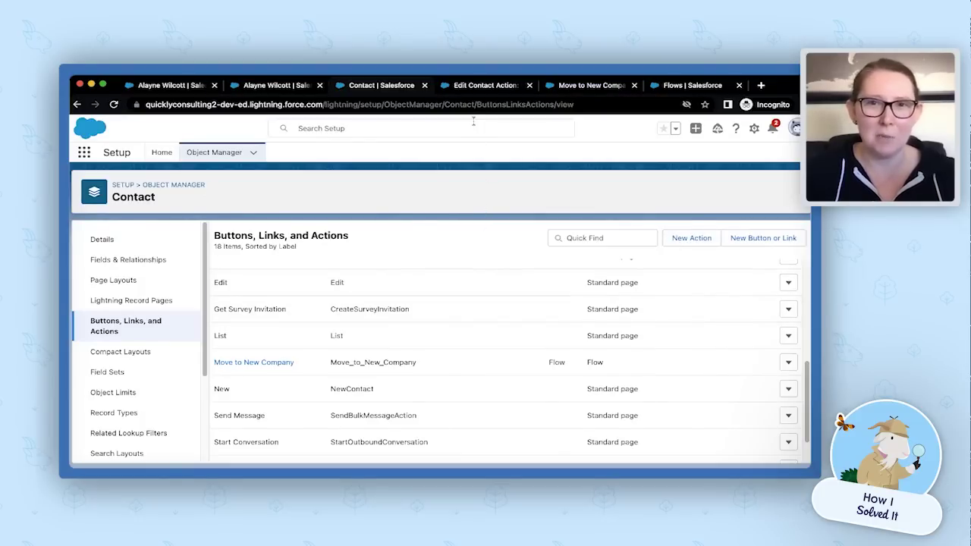
{"action": "left_click", "coordinate": [472, 89]}
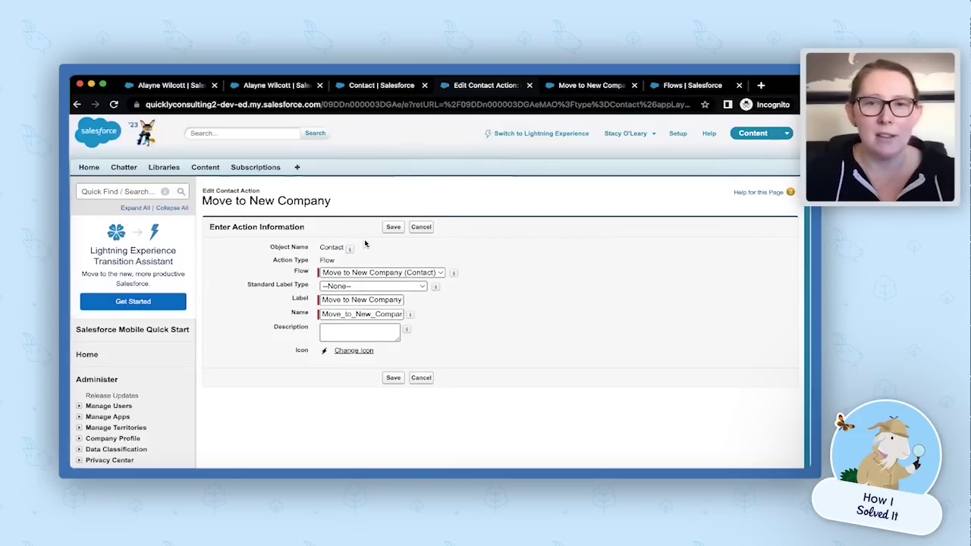
{"action": "left_click", "coordinate": [343, 90]}
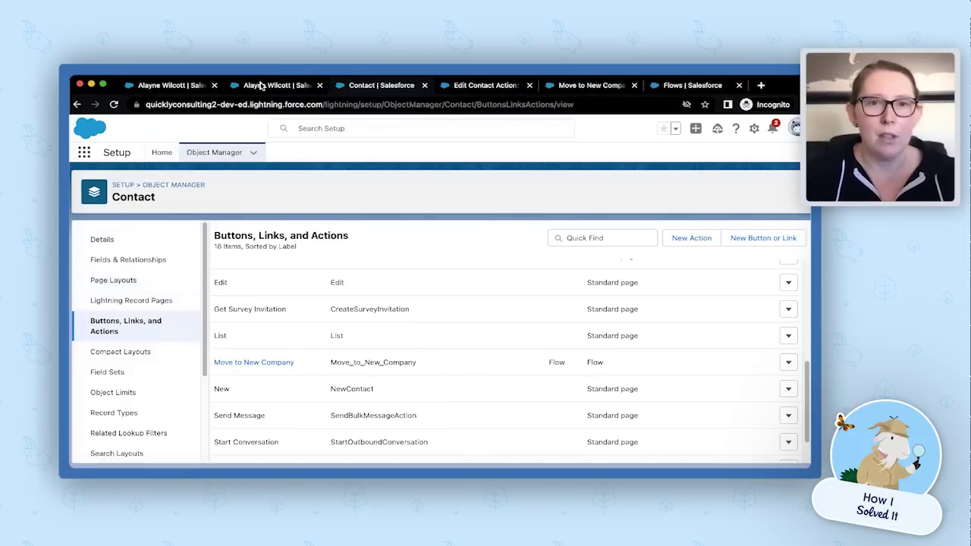
Return to the archived ABC Corporation contact showing the banner and bring up the Setup menu.
{"action": "left_click", "coordinate": [261, 85]}
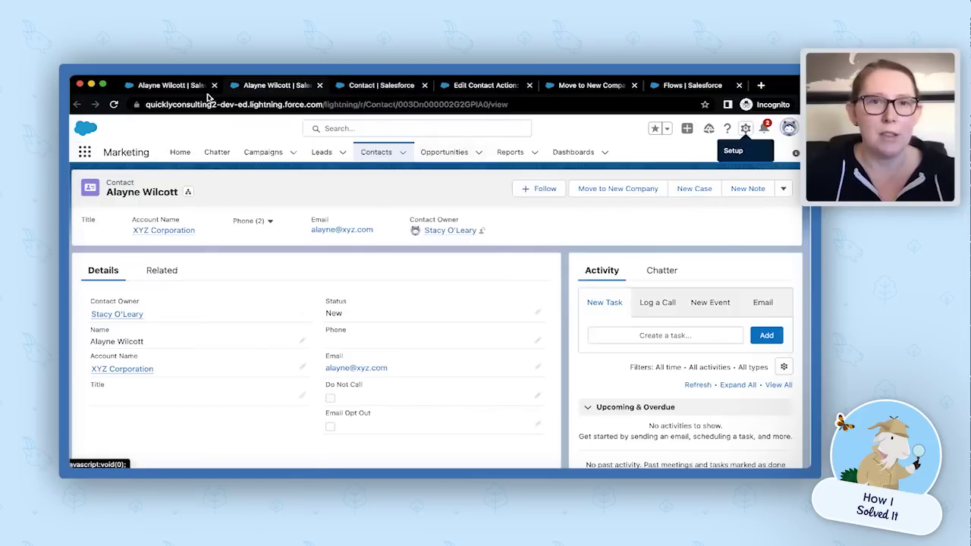
{"action": "left_click", "coordinate": [184, 87]}
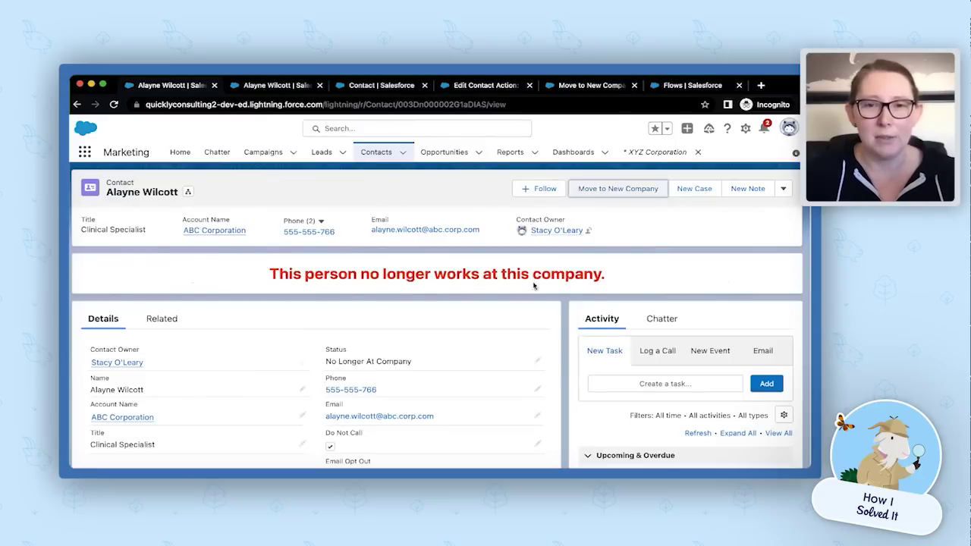
{"action": "left_click", "coordinate": [746, 129]}
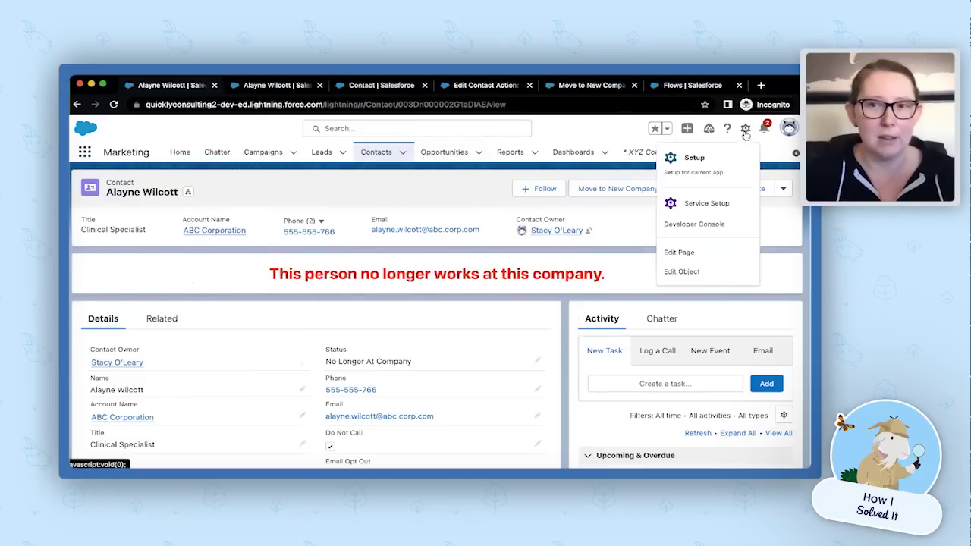
Edit the Contact Record Page and scroll to the banner's Status = No Longer At Company visibility rule.
{"action": "left_click", "coordinate": [699, 252]}
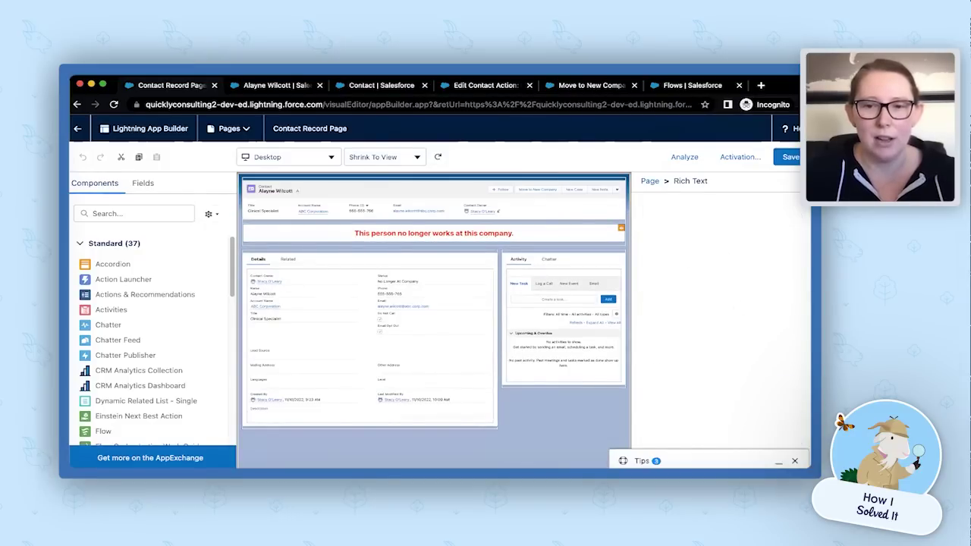
{"action": "scroll", "coordinate": [710, 378], "scroll_direction": "down", "scroll_amount": 1}
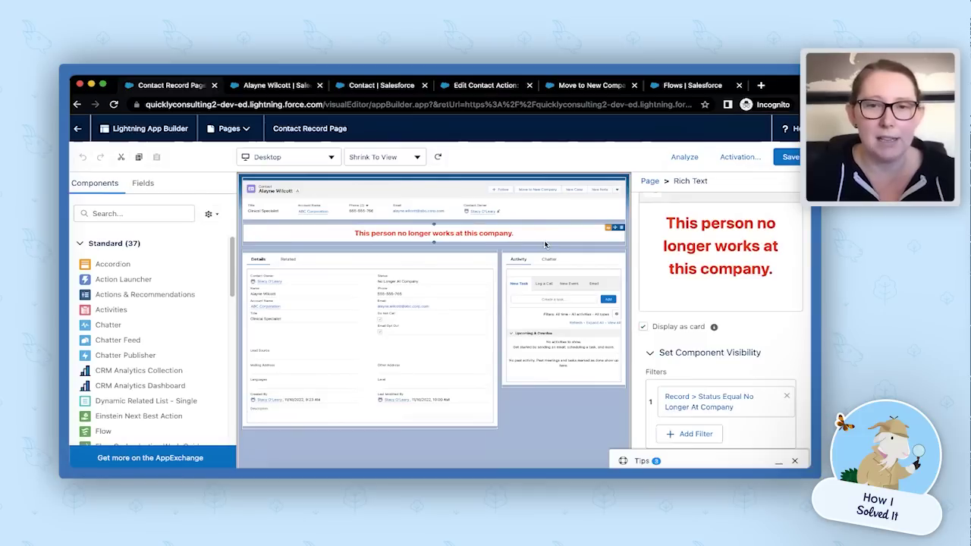
Switch back to the original contact record at XYZ Corporation.
{"action": "left_click", "coordinate": [263, 86]}
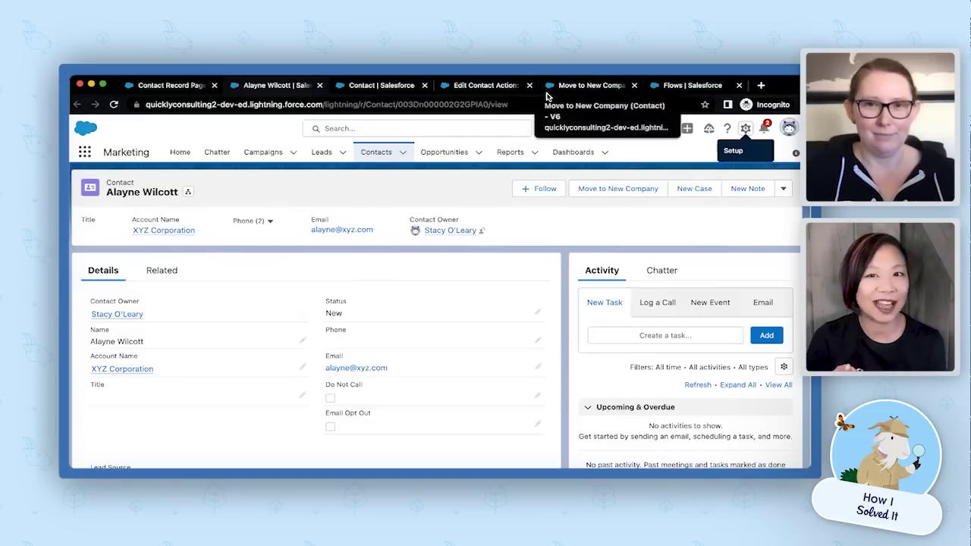
Return to the Move to New Company flow and open the Redirect to New Record screen.
{"action": "left_click", "coordinate": [674, 86]}
{"action": "left_click", "coordinate": [603, 88]}
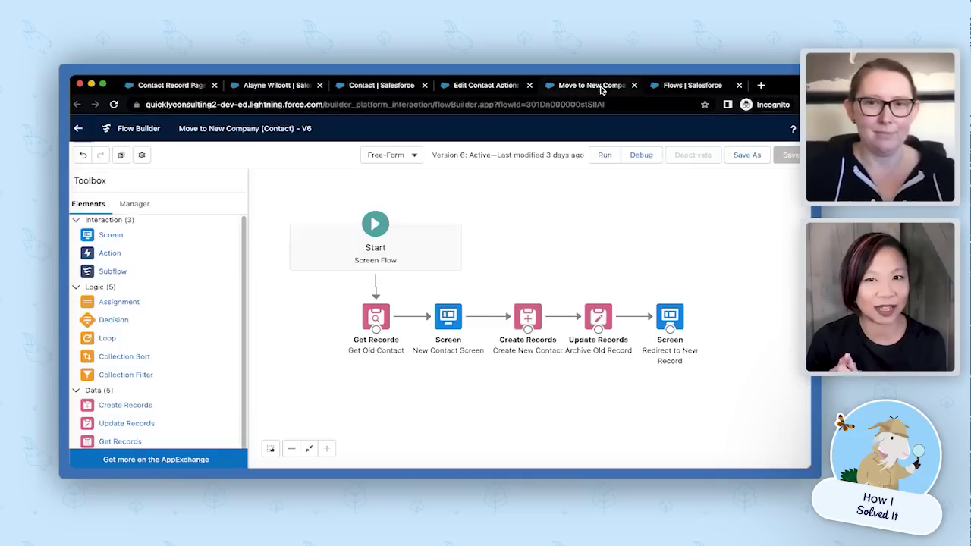
{"action": "left_click", "coordinate": [671, 313]}
{"action": "double_click", "coordinate": [671, 313]}
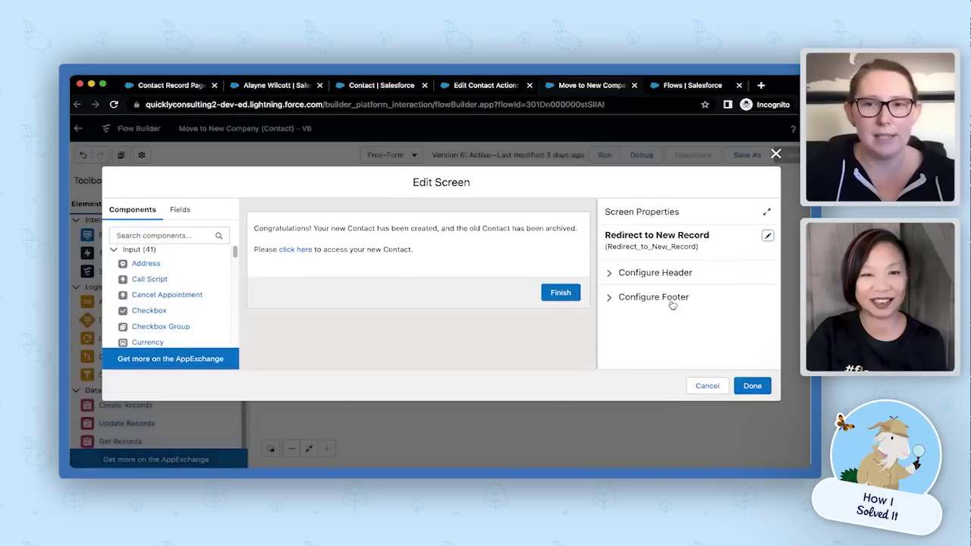
Select the RedirectText display text and open its editor to reach the link formatting.
{"action": "left_click", "coordinate": [433, 254]}
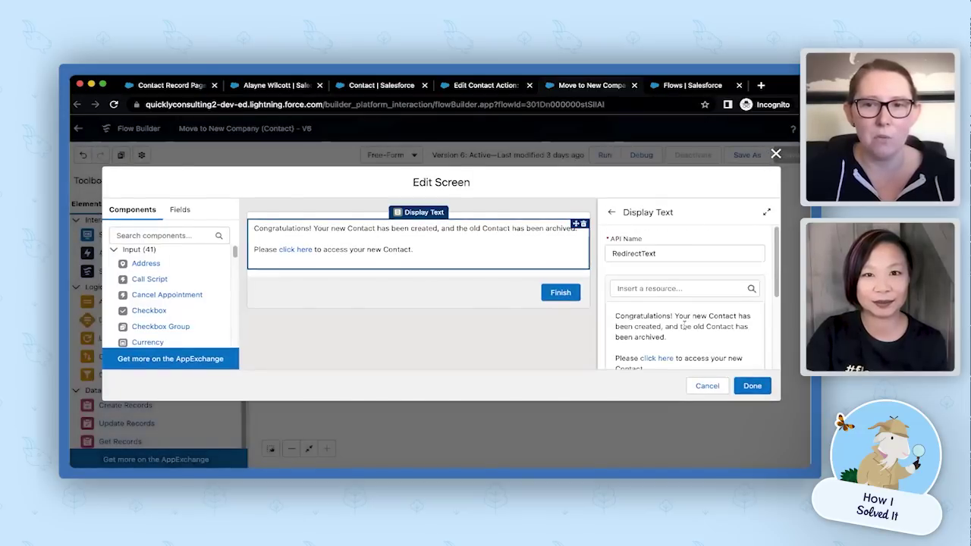
{"action": "scroll", "coordinate": [684, 326], "scroll_direction": "down", "scroll_amount": 1}
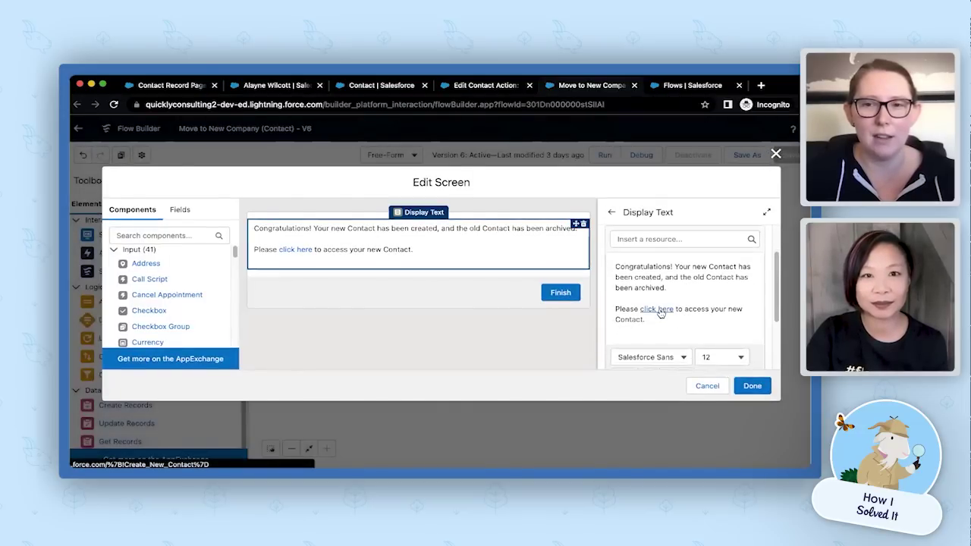
{"action": "left_click", "coordinate": [660, 313]}
{"action": "scroll", "coordinate": [652, 318], "scroll_direction": "down", "scroll_amount": 2}
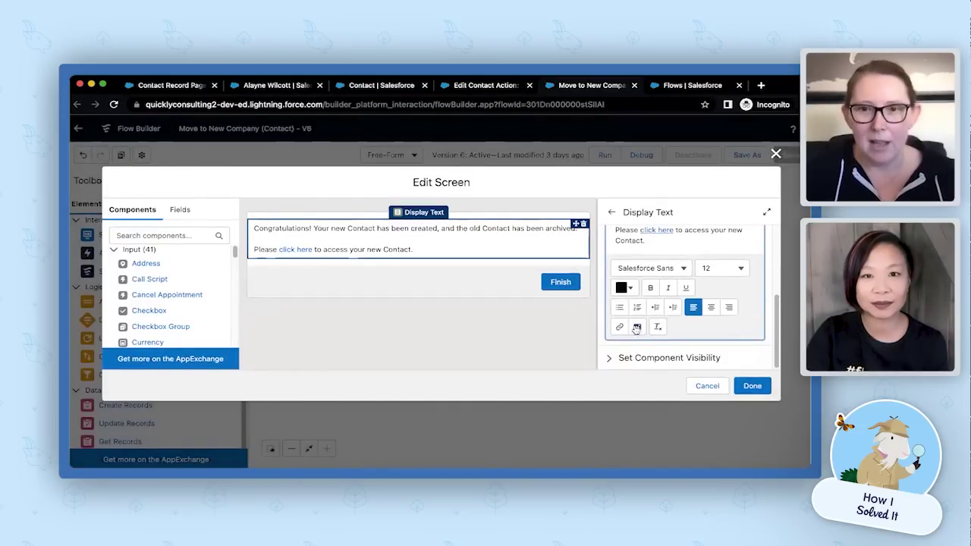